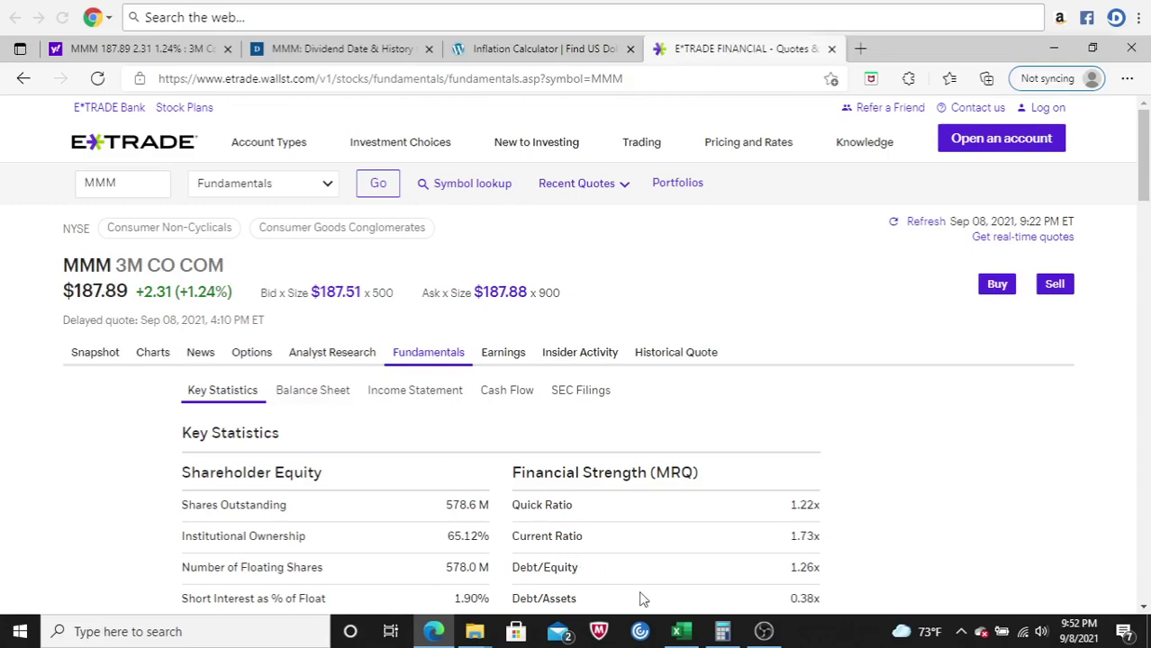
Step: Switch to the Dividend Calculator workbook in Excel and examine the MMM sheet's first date, dividend, share price and dividend yield formula
click(677, 629)
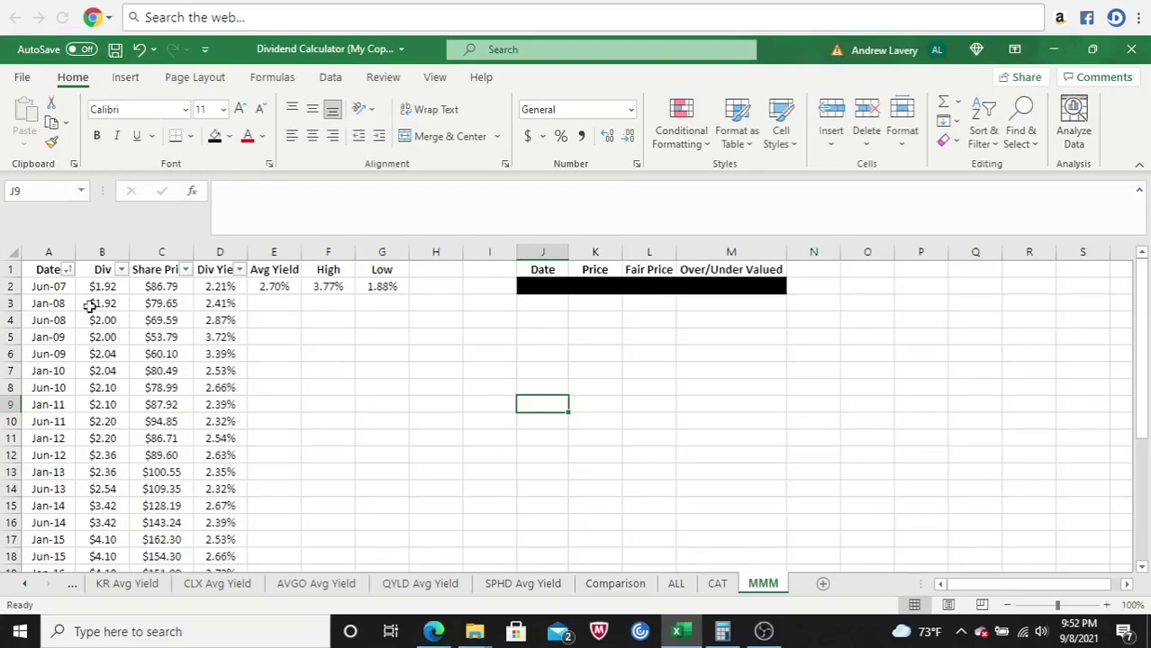
click(33, 288)
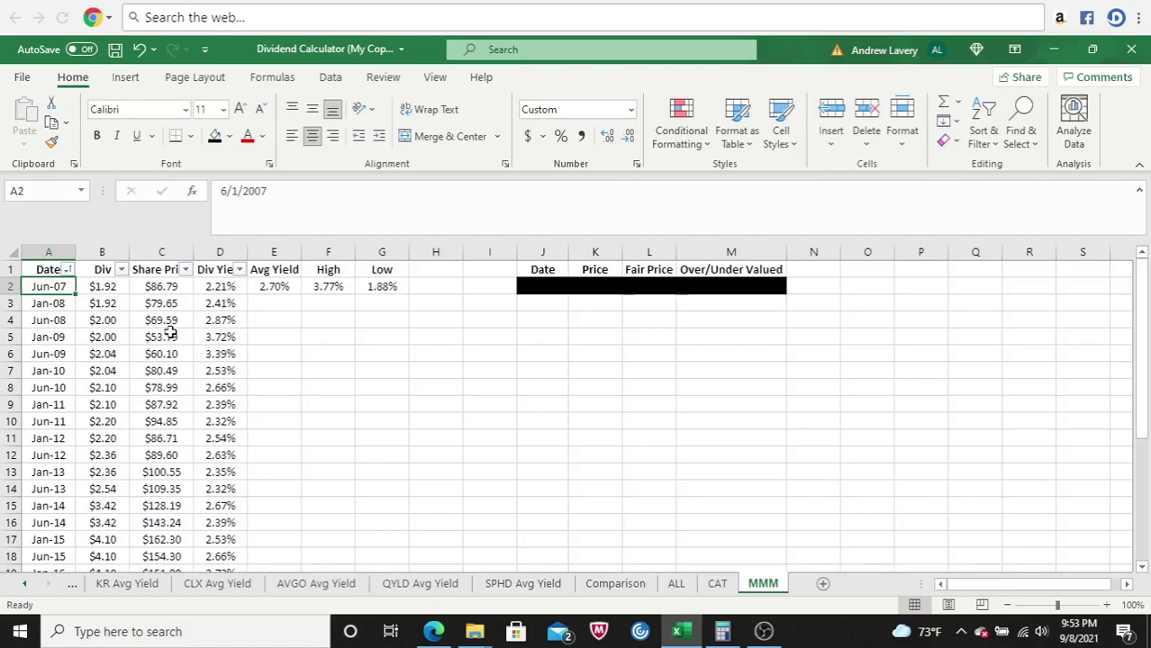
click(97, 286)
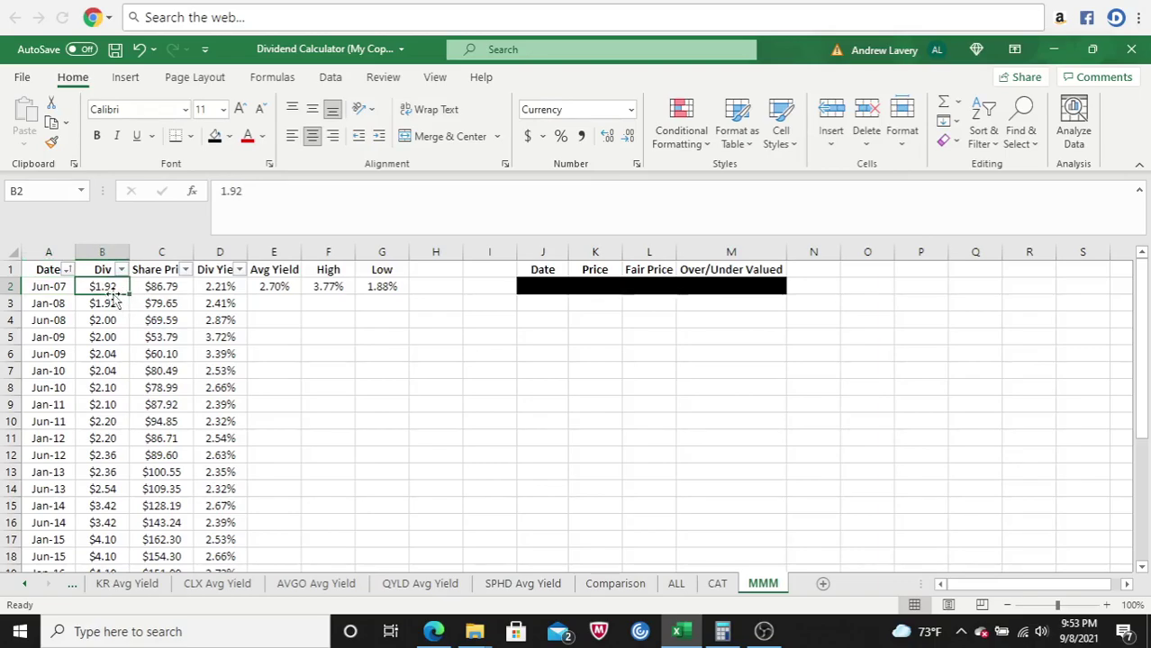
click(160, 289)
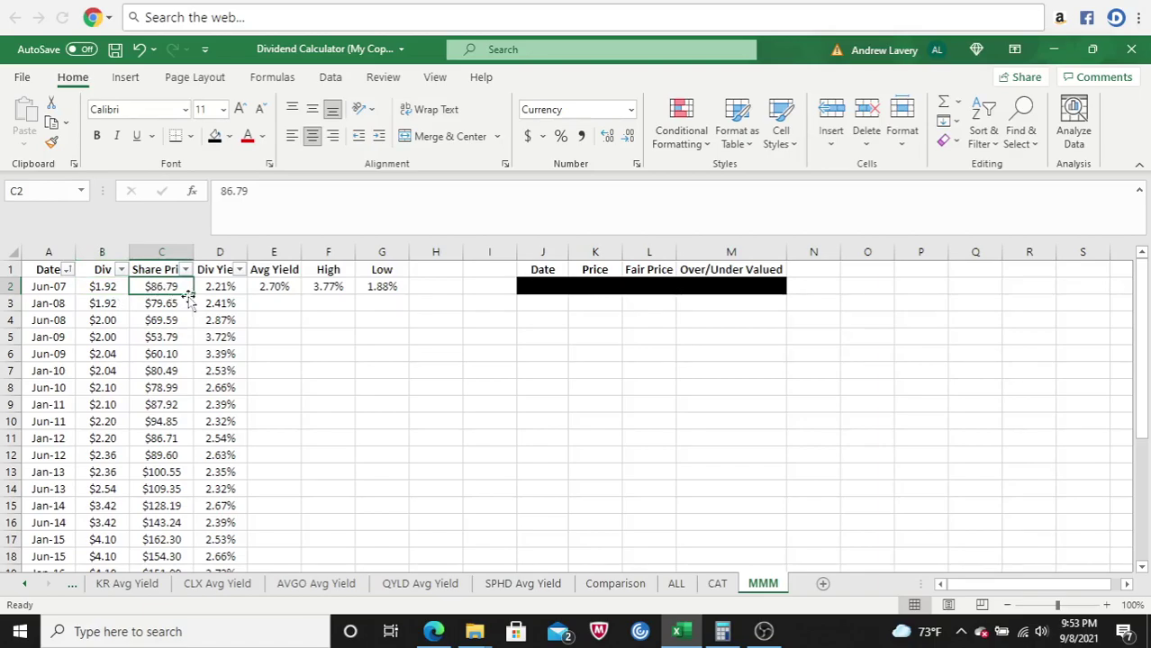
click(214, 289)
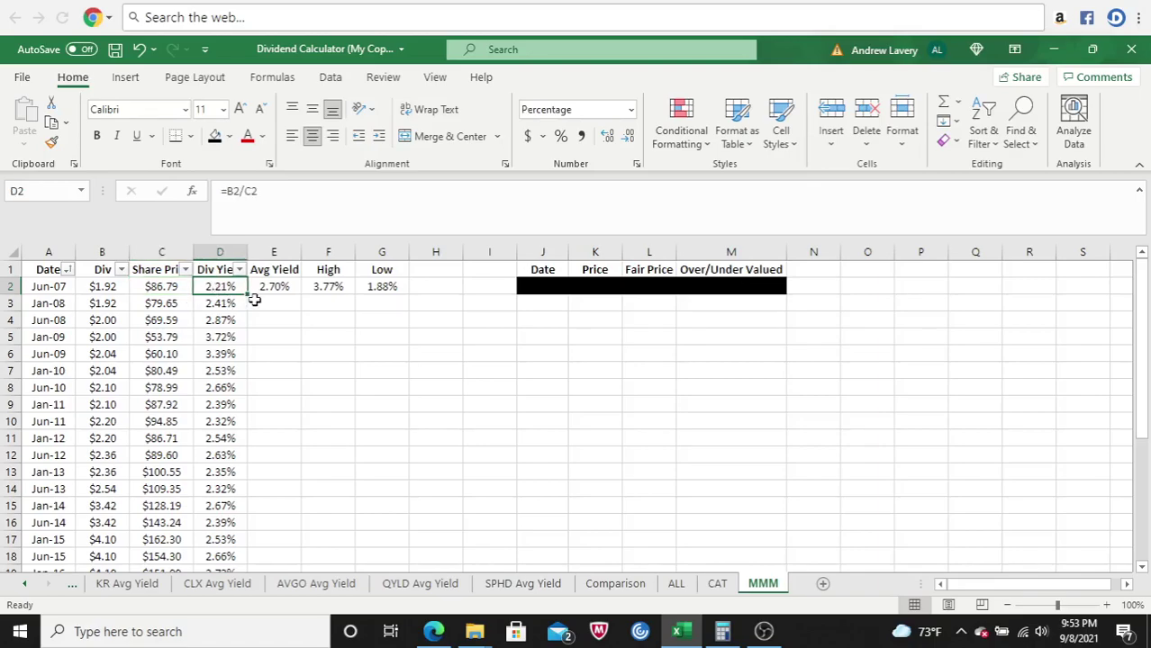
click(245, 191)
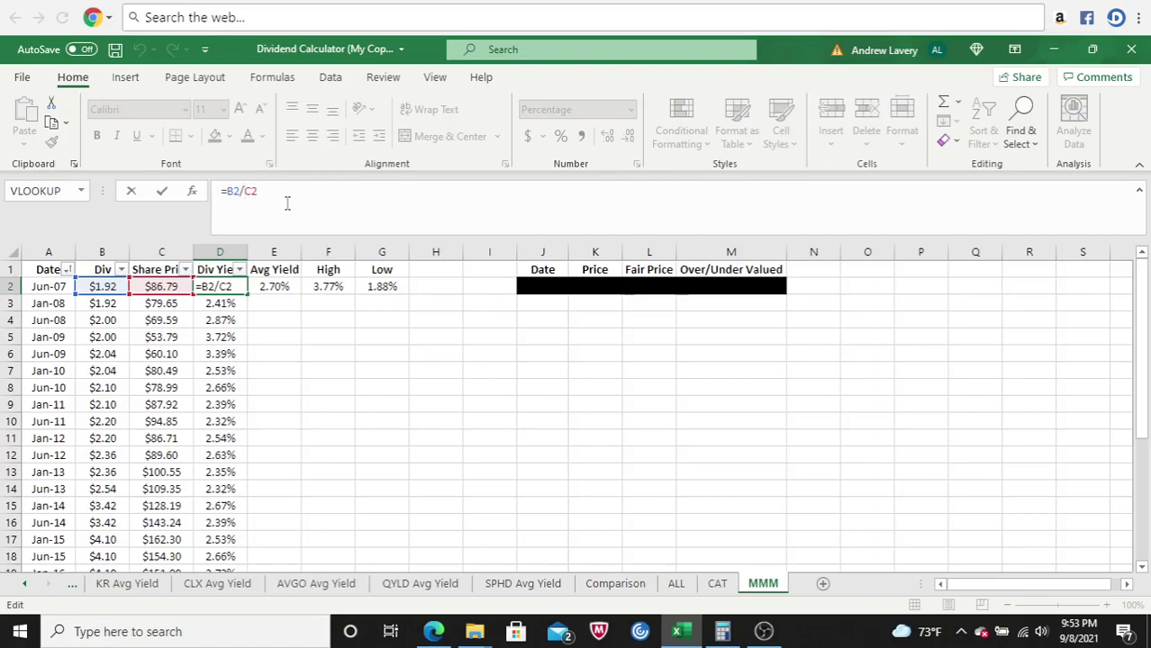
key(Return)
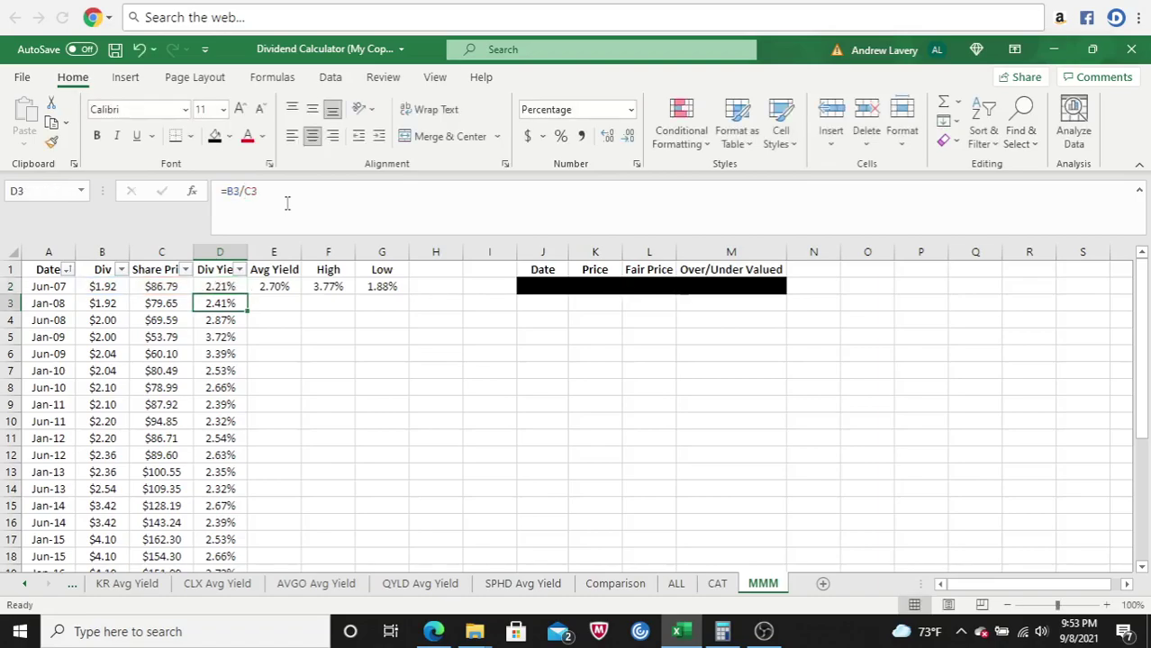
Step: Review the half-yearly dates in the Date column from row 3 down to the last entry in row 30
click(54, 309)
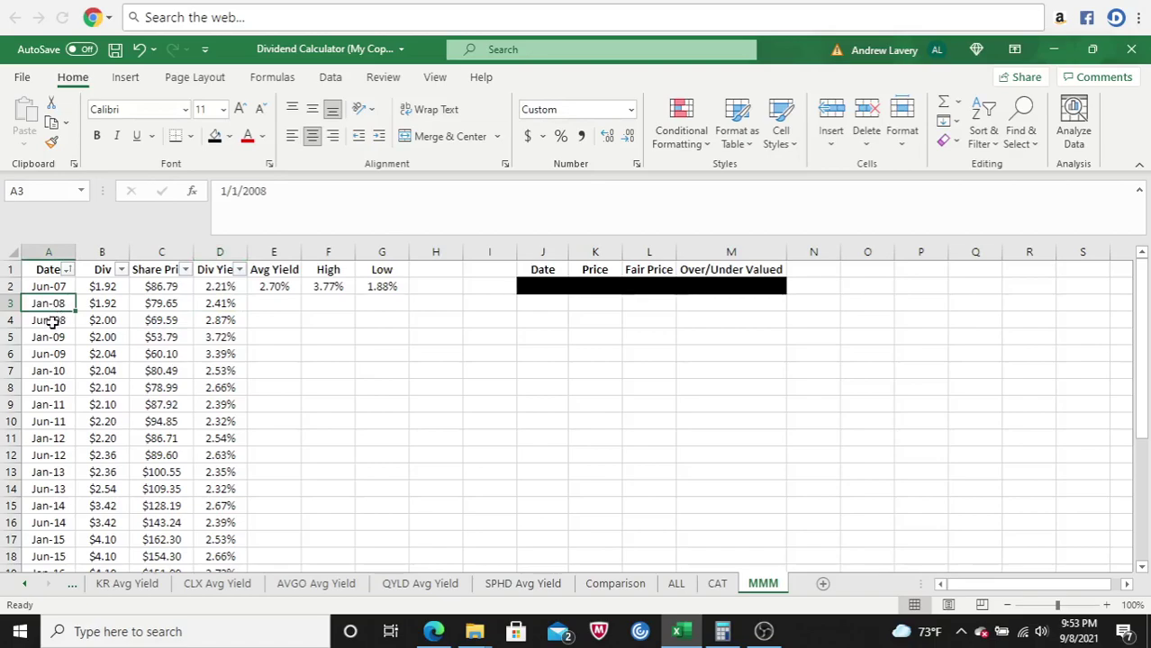
click(52, 321)
click(49, 339)
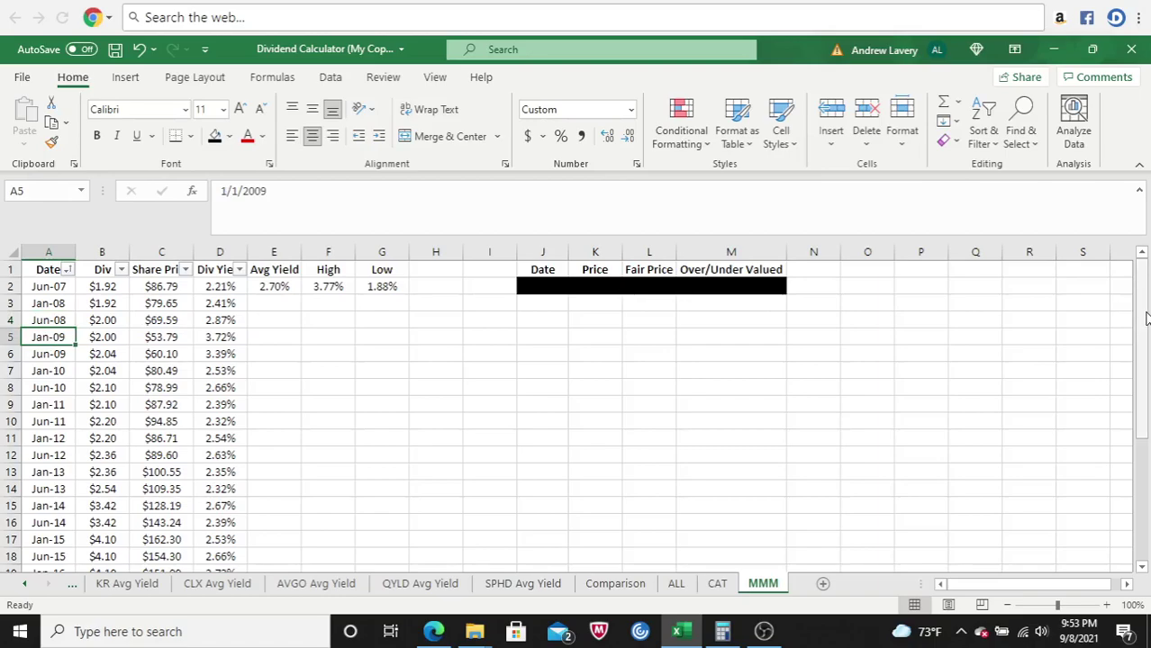
drag(1143, 317, 1148, 427)
click(58, 558)
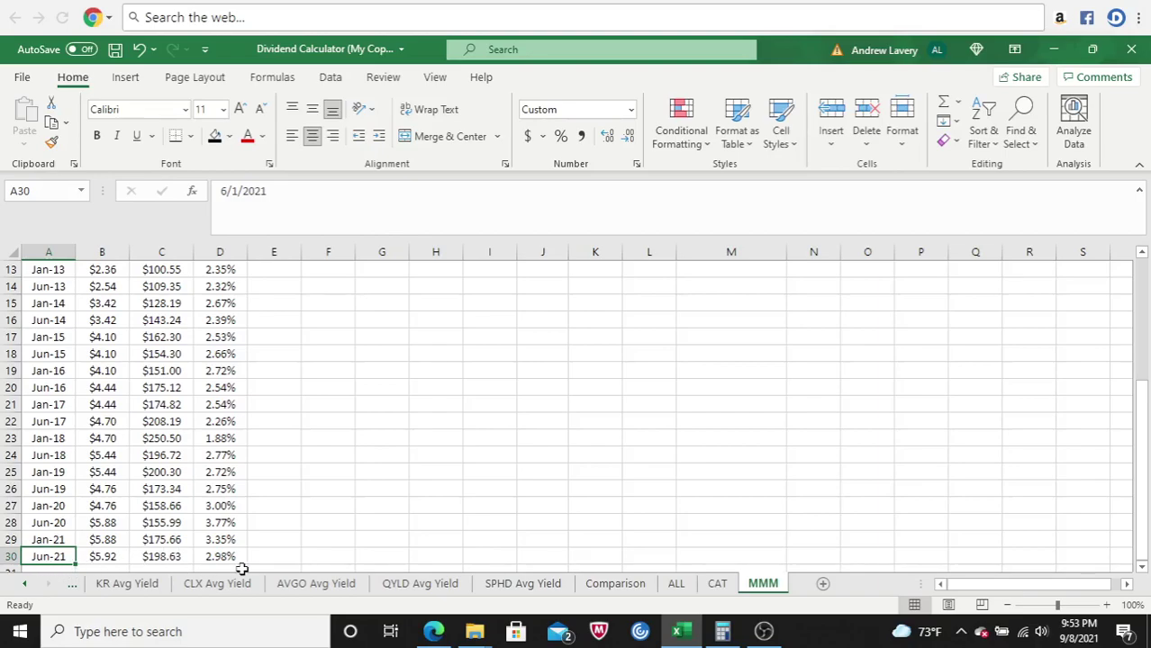
drag(1142, 399, 1129, 259)
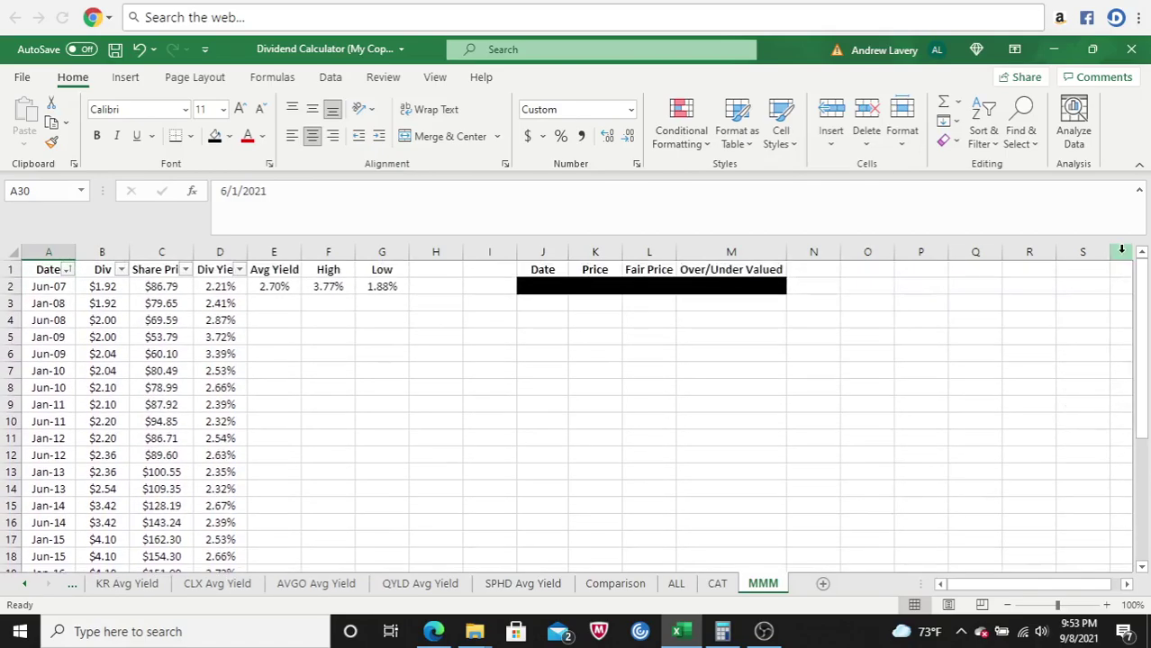
Step: Inspect the Avg Yield formula in E2 and the range of dividend yields it averages
click(262, 287)
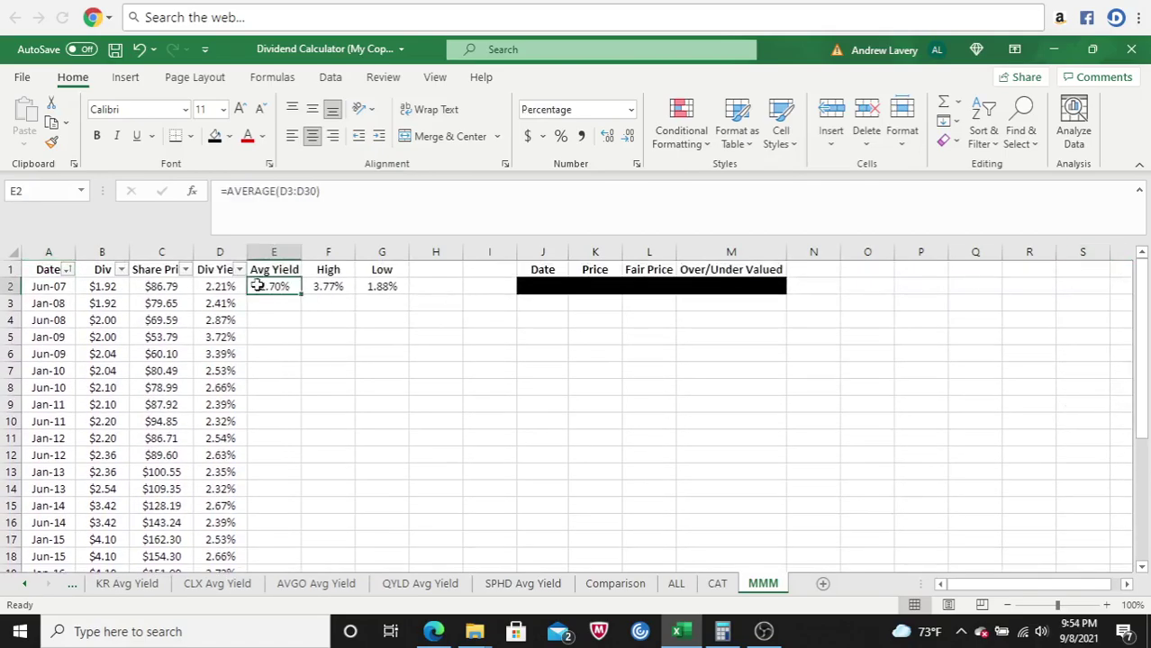
click(287, 191)
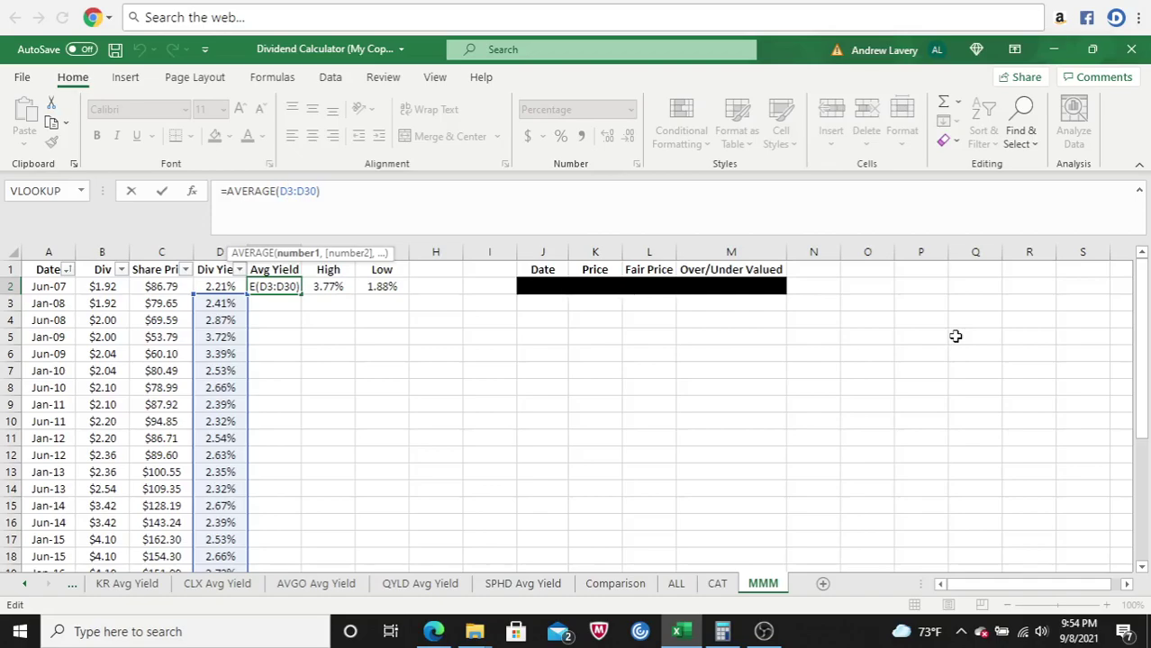
click(54, 286)
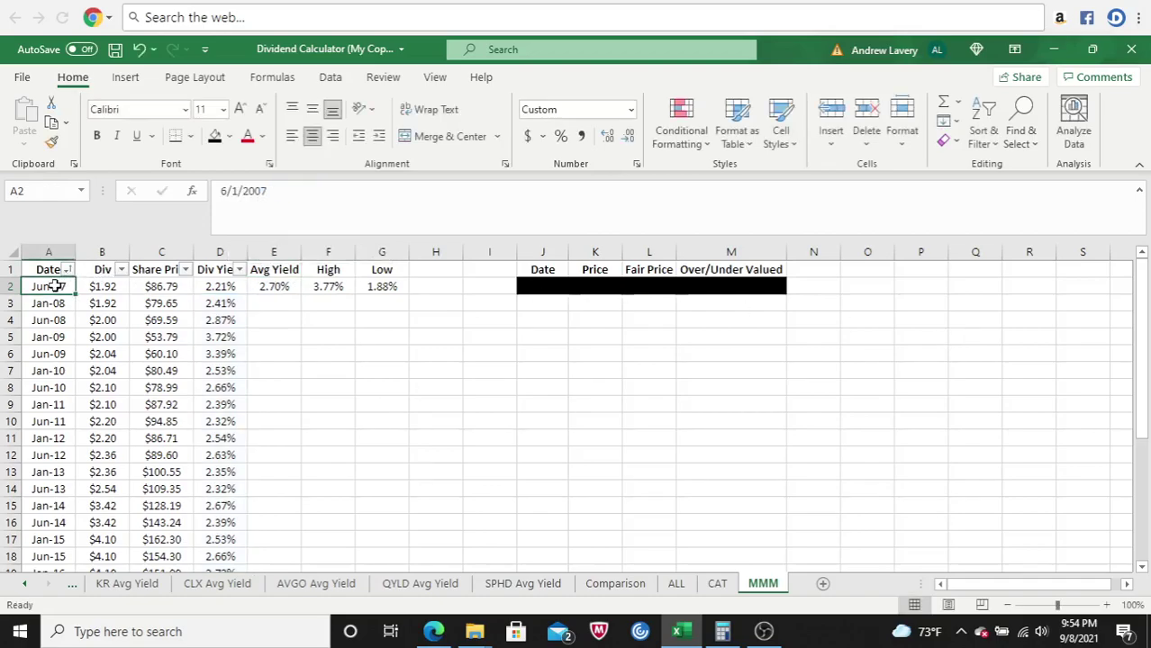
click(213, 286)
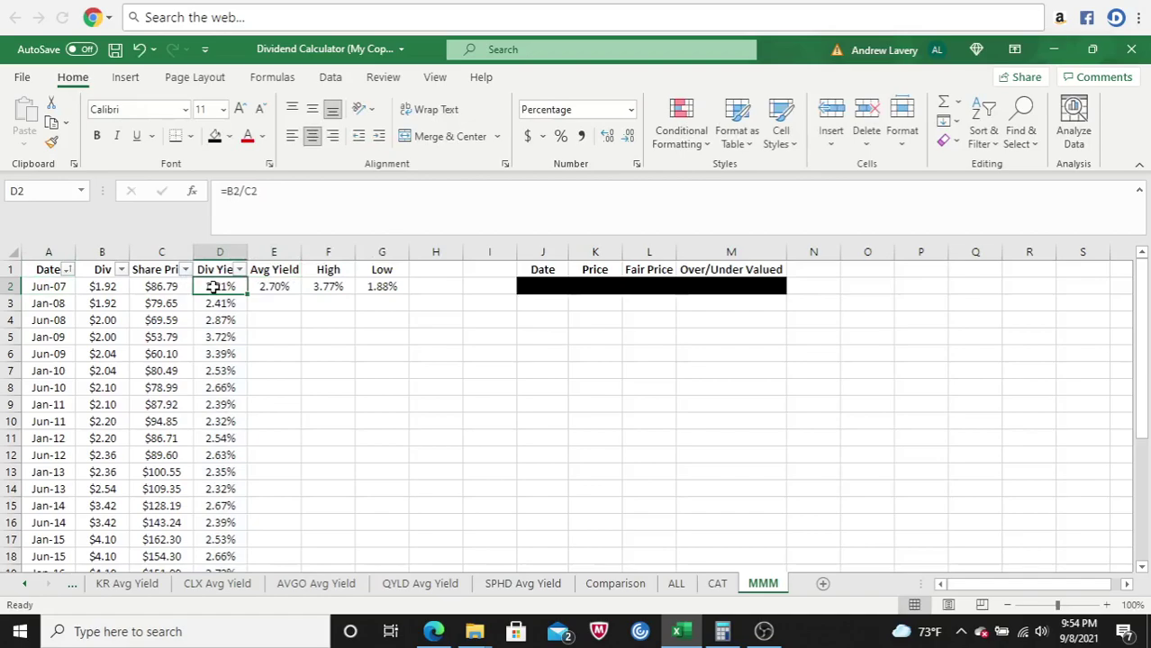
click(269, 287)
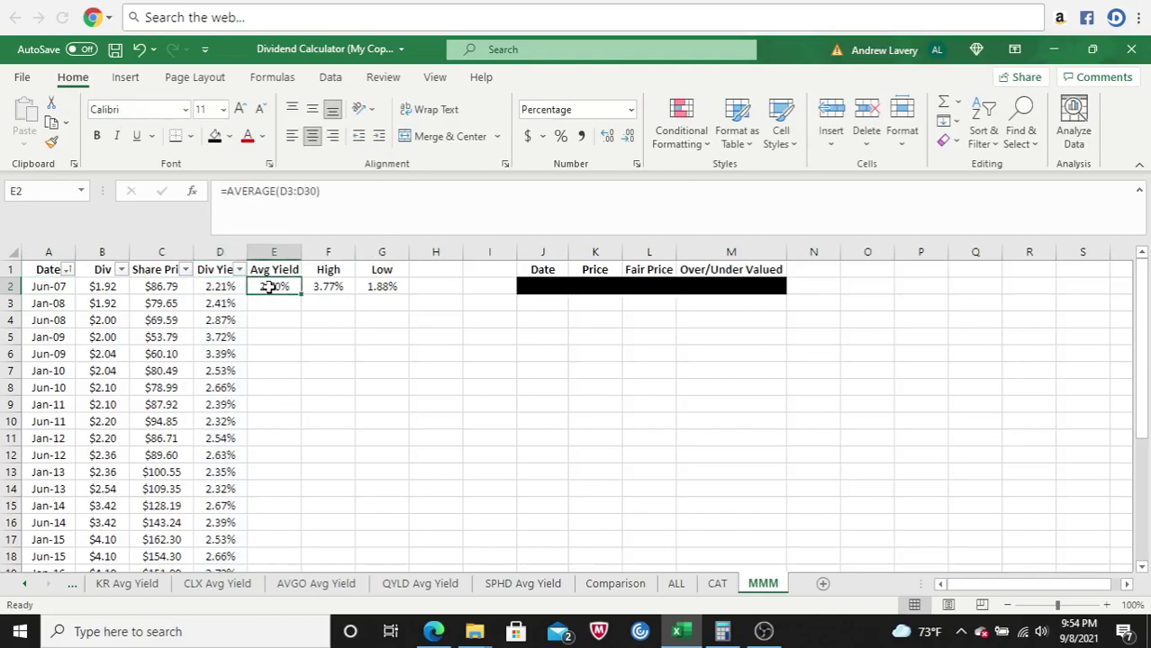
click(294, 193)
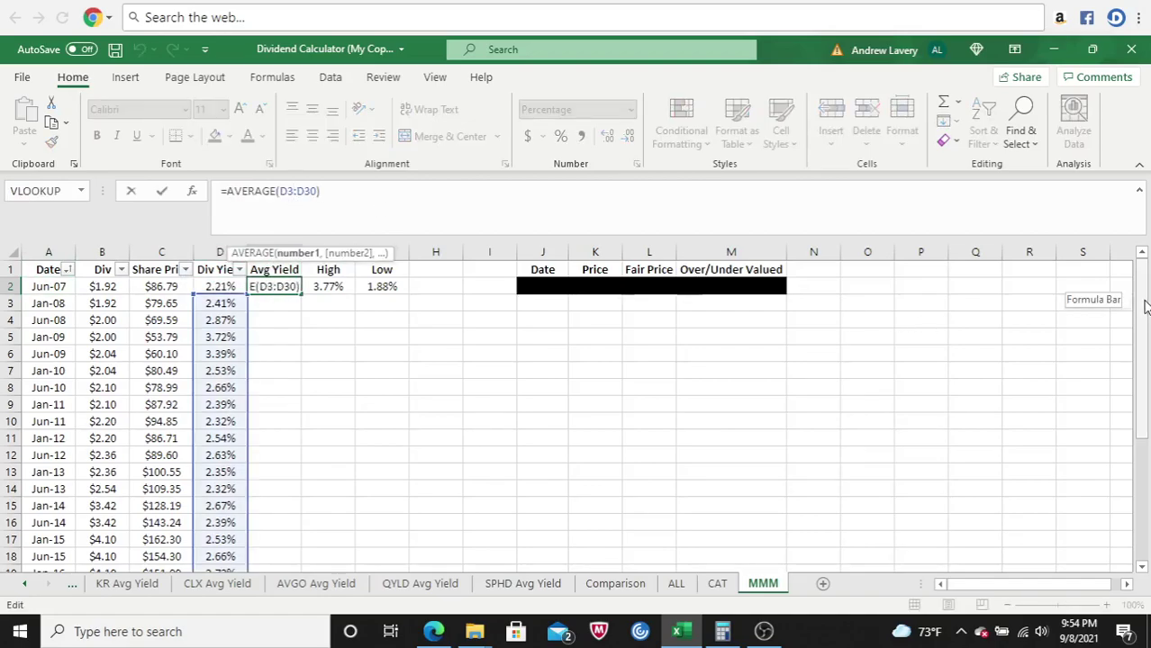
mouse_move(1145, 307)
mouse_down()
mouse_move(1148, 456)
mouse_move(1148, 290)
mouse_up()
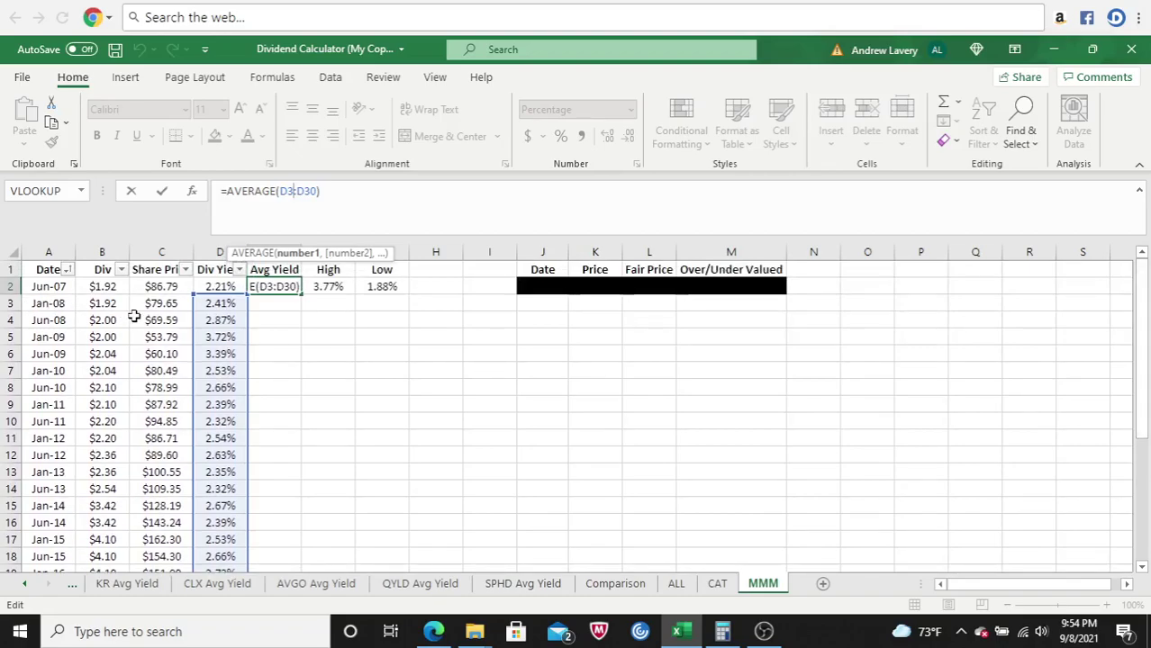
key(Return)
Step: Review the average, high and low dividend yield cells in row 2
click(282, 288)
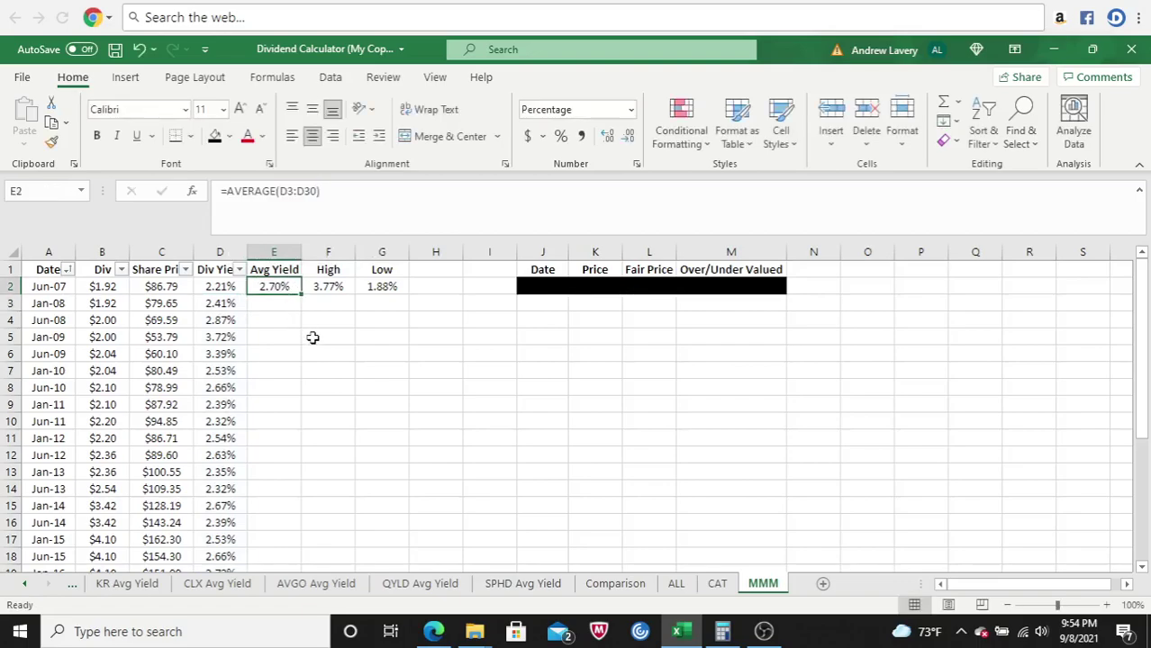
click(325, 288)
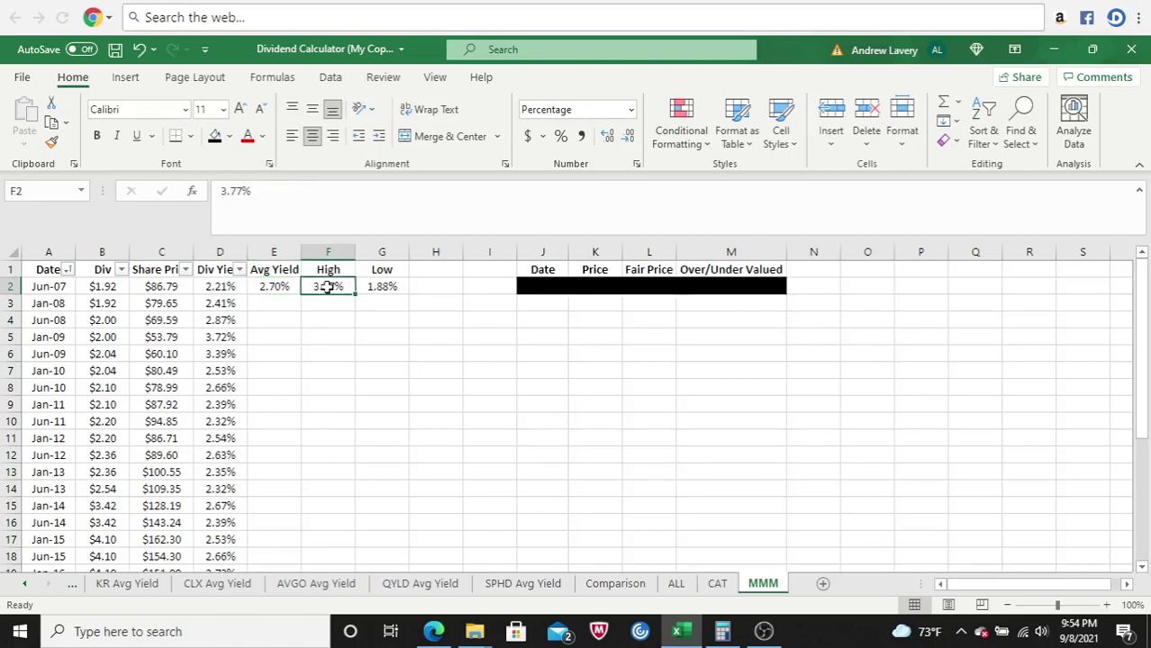
click(377, 288)
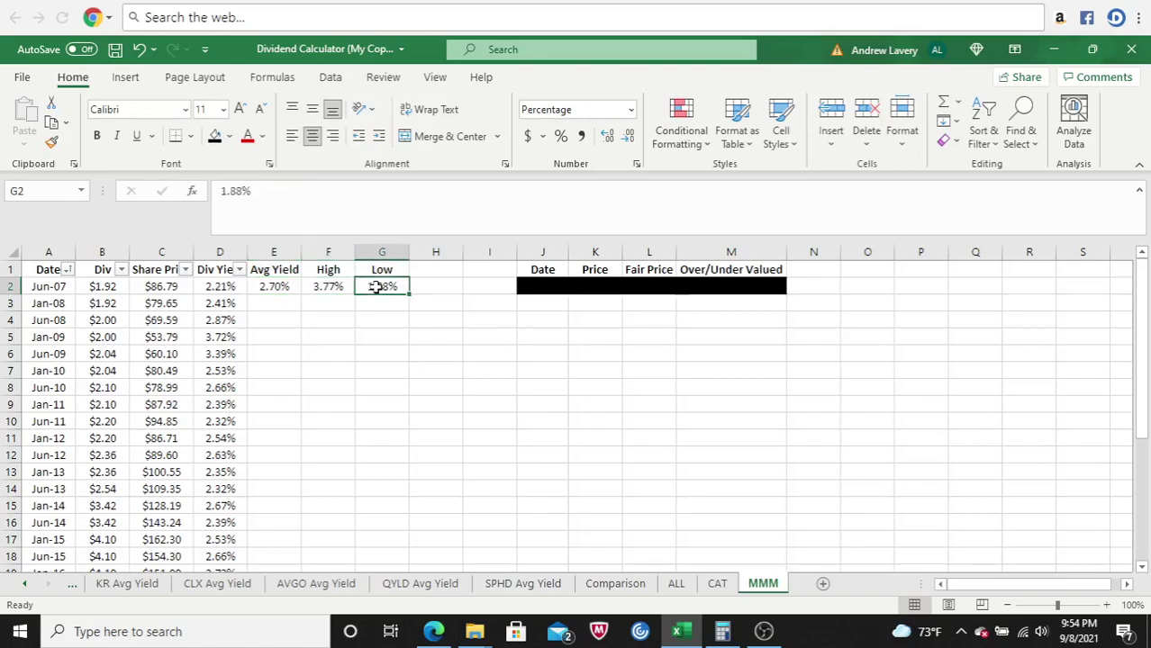
click(329, 287)
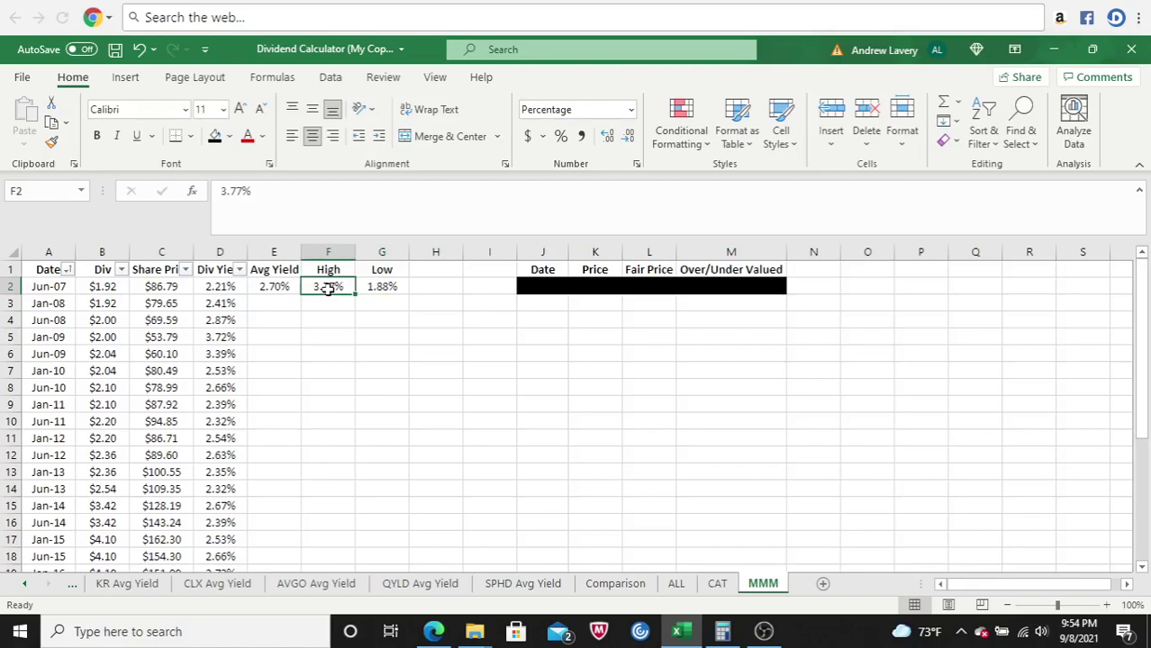
click(275, 287)
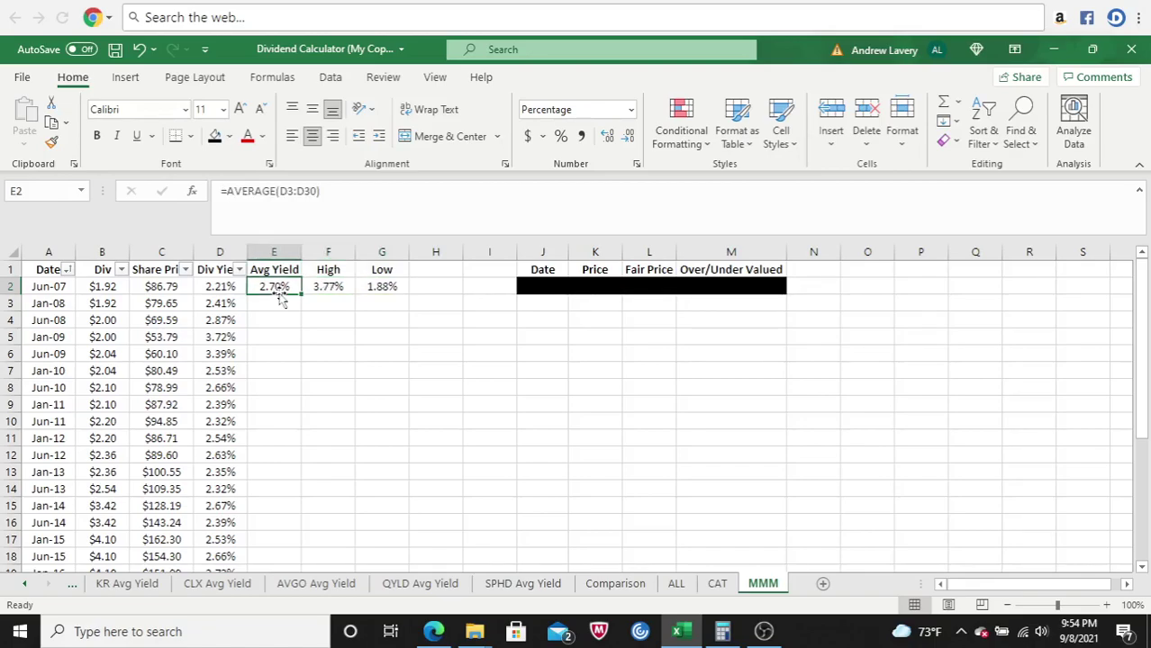
Step: Remove the black fill from cells J2:M2 under Date, Price, Fair Price and Over/Under Valued
drag(534, 288, 745, 283)
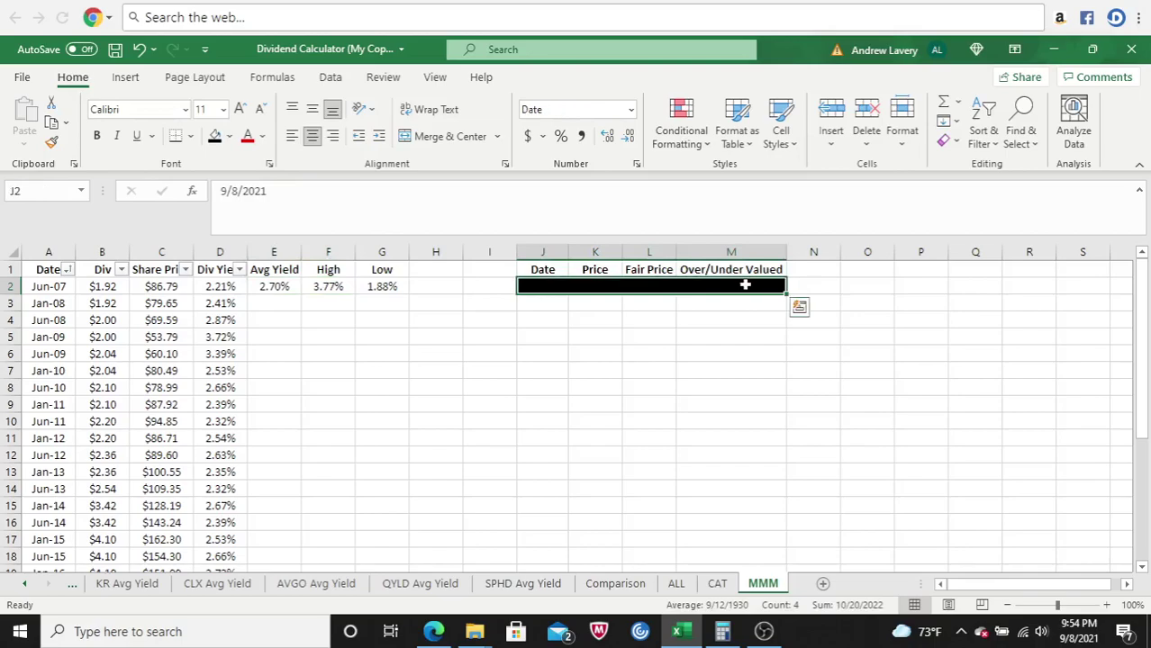
click(229, 136)
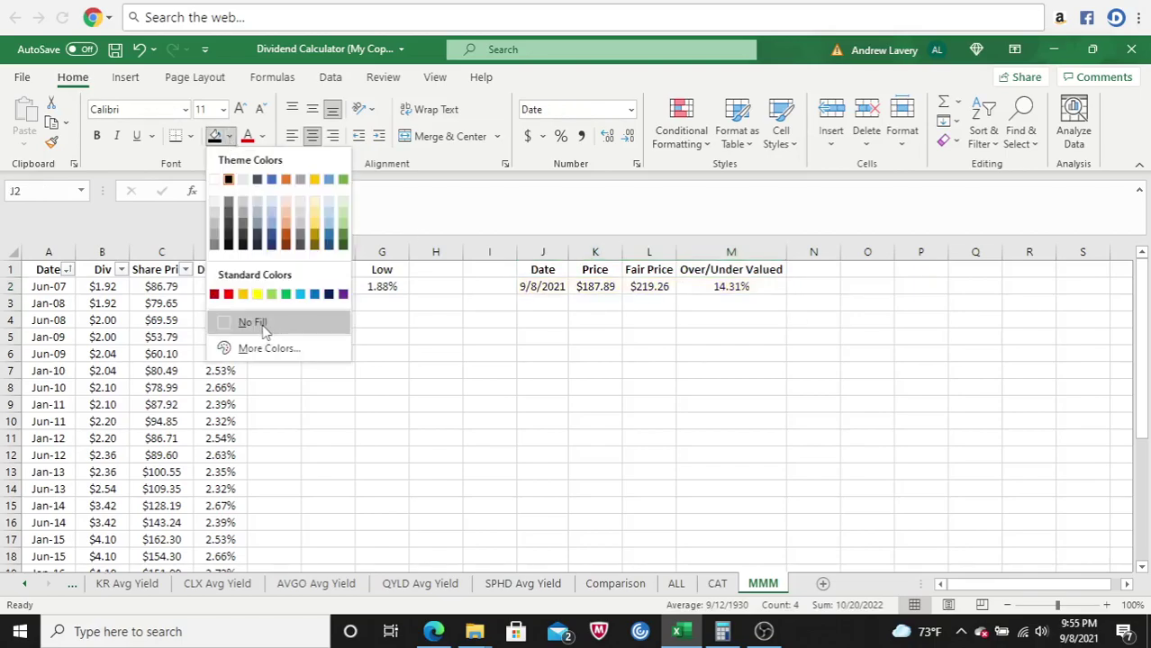
click(261, 323)
click(590, 317)
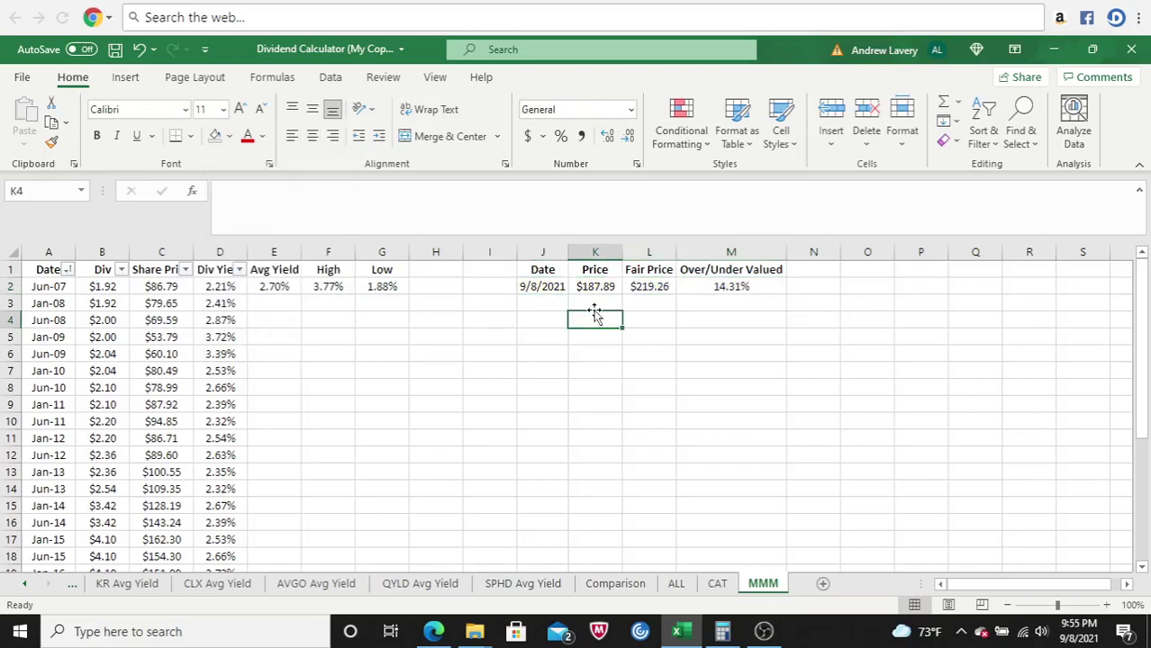
Step: Examine the current price in K2 and the Fair Price formula in L2
click(600, 288)
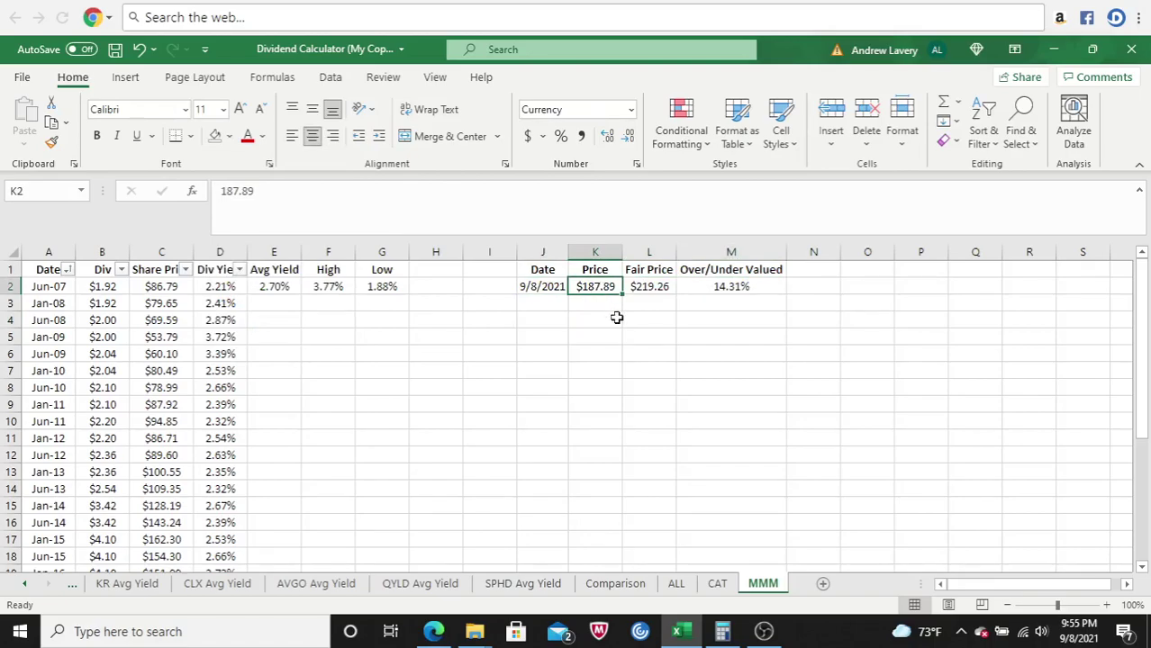
drag(643, 301, 654, 288)
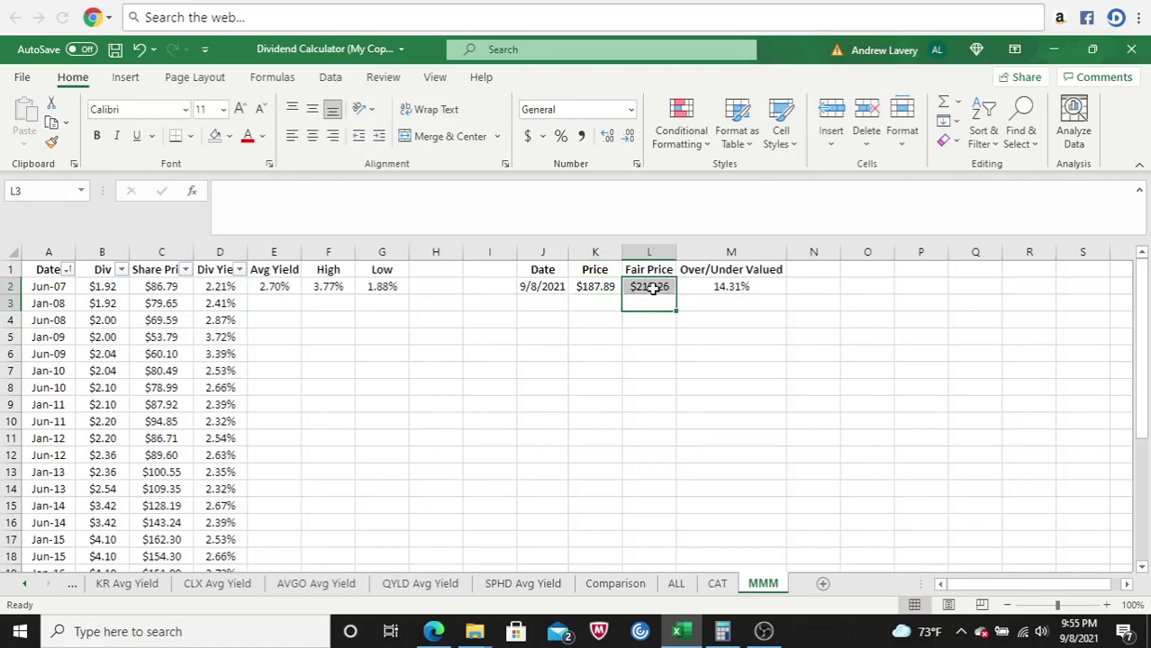
click(653, 288)
click(243, 191)
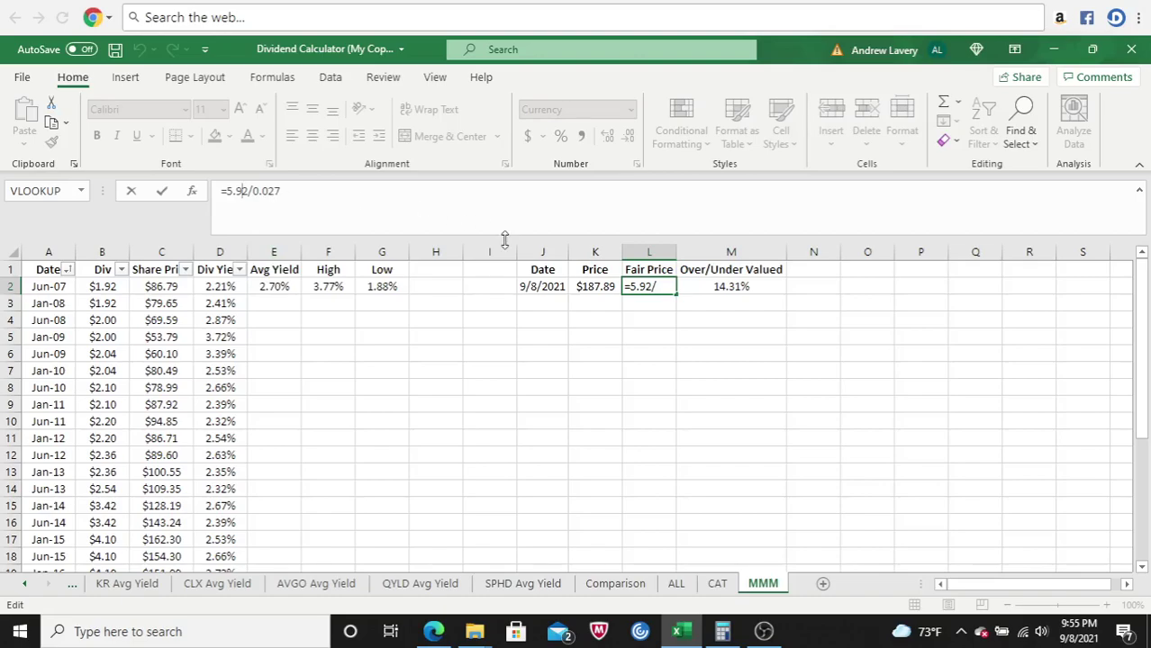
key(Return)
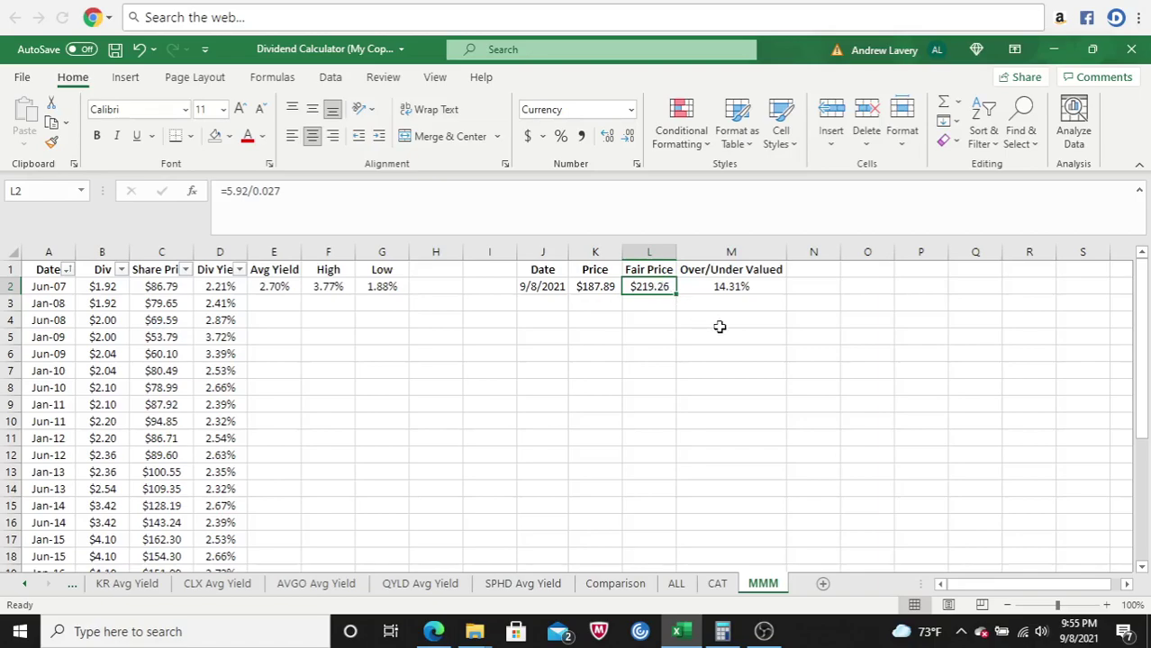
Step: Examine the Over/Under Valued formula in M2 alongside the current price in K2
click(727, 286)
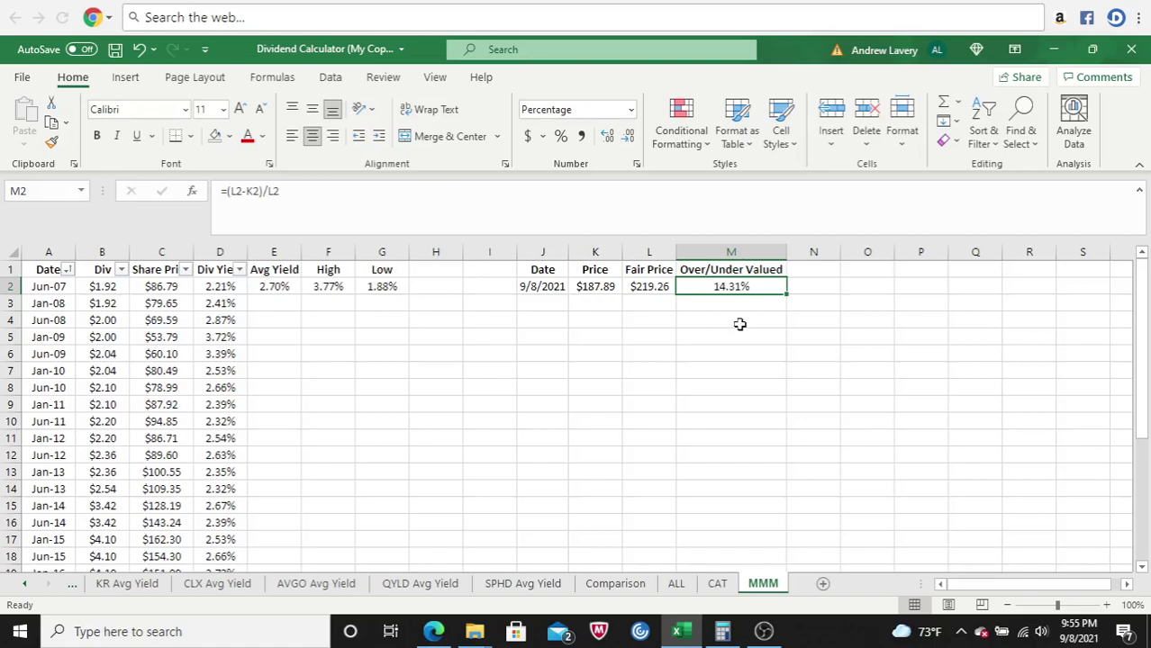
click(608, 289)
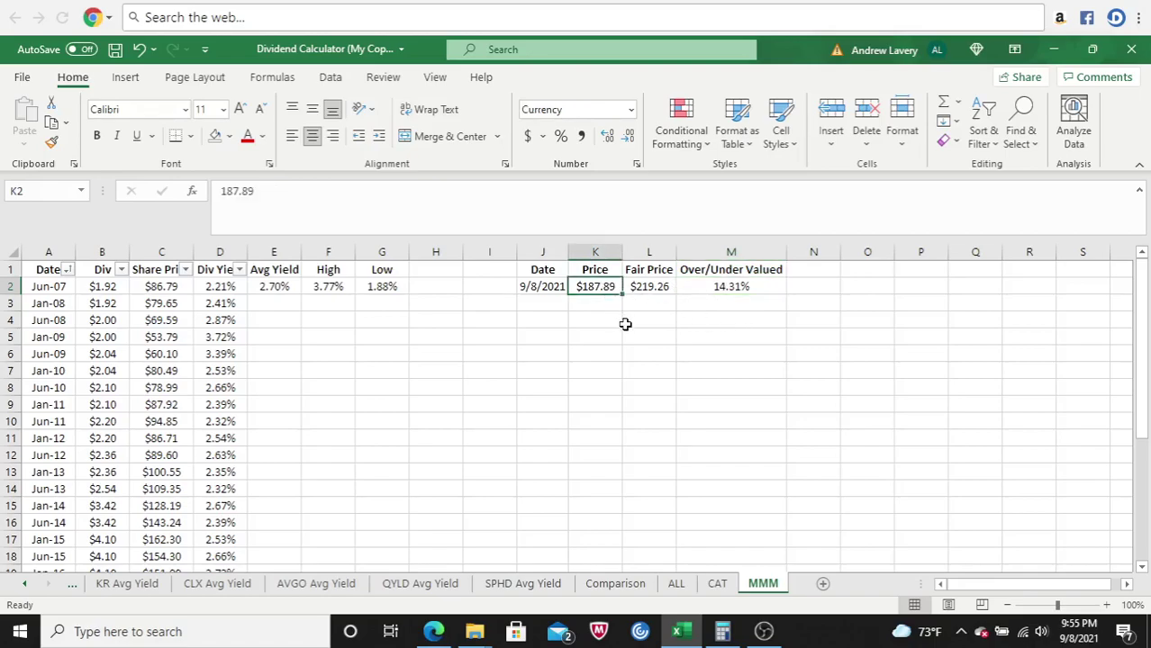
click(710, 286)
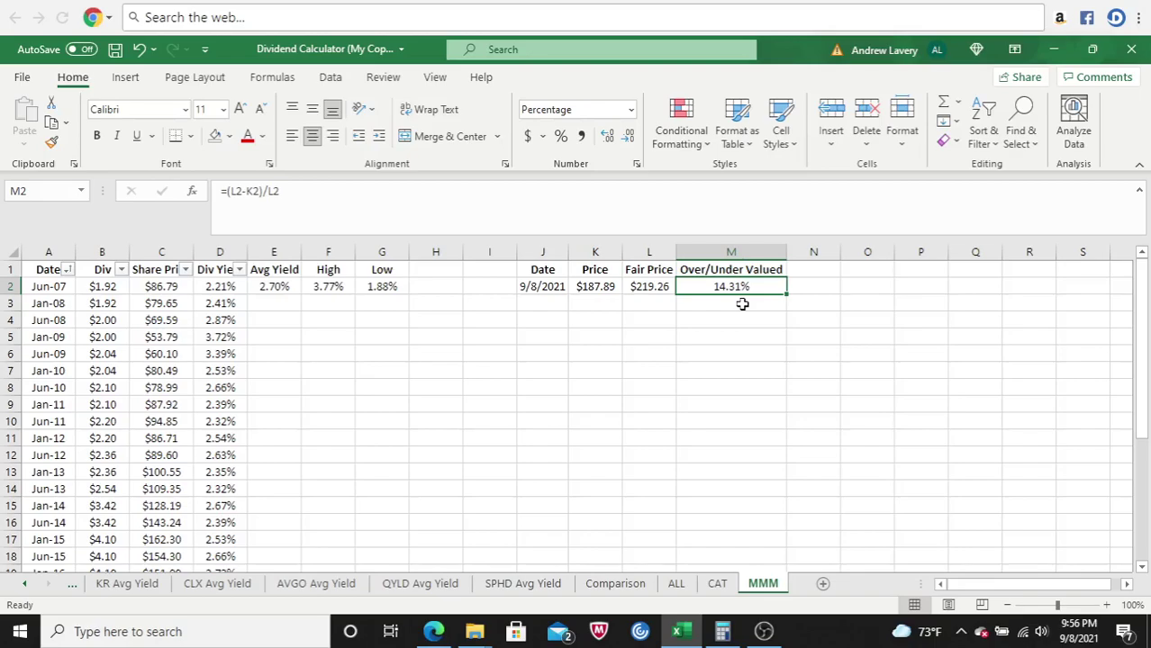
click(736, 317)
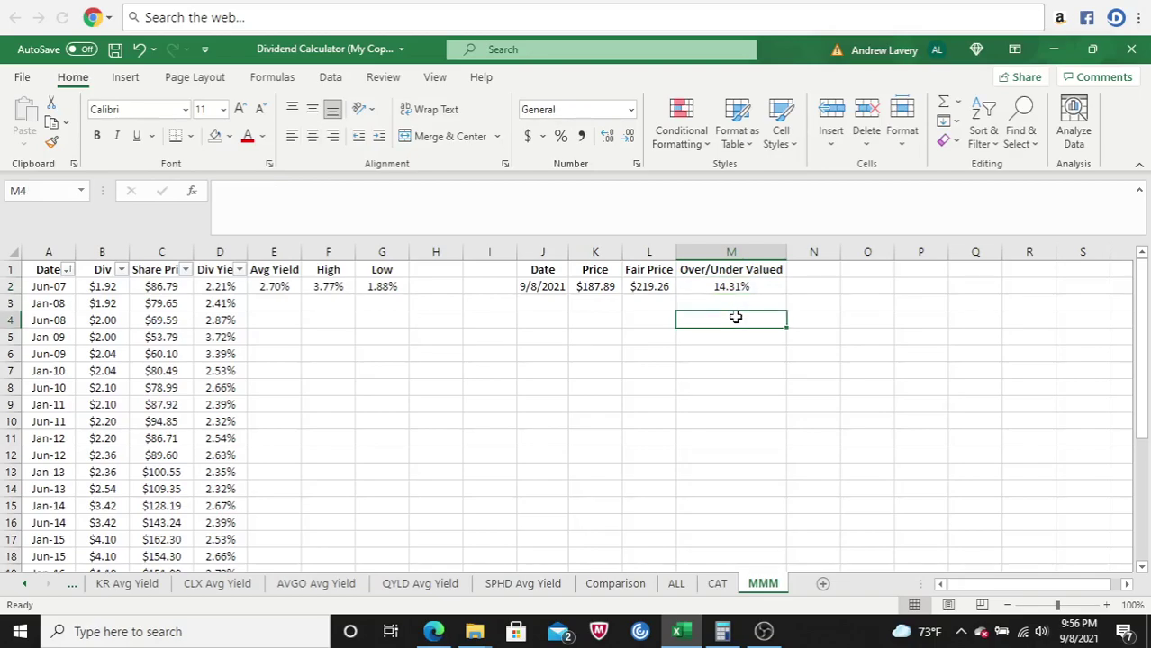